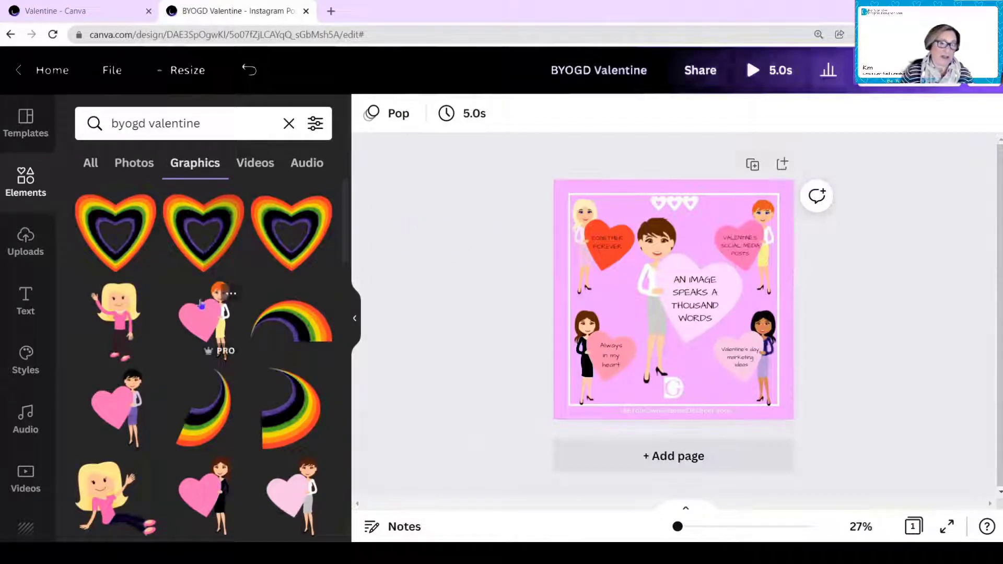
- Group the top-left blonde character with its heart text box
scroll(199, 306, "down", 5)
scroll(199, 306, "up", 2)
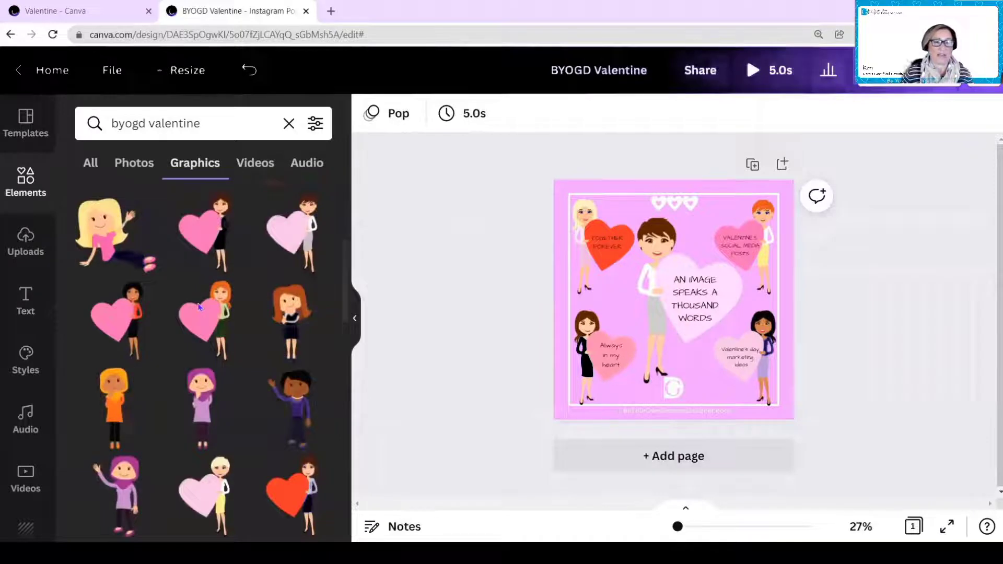
scroll(199, 307, "down", 3)
scroll(199, 307, "up", 3)
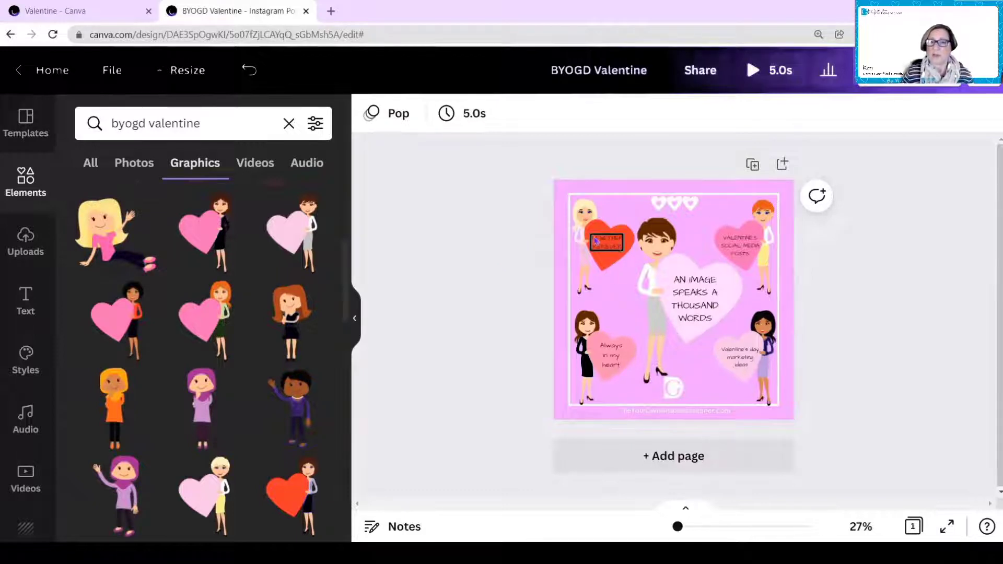
left_click(587, 223)
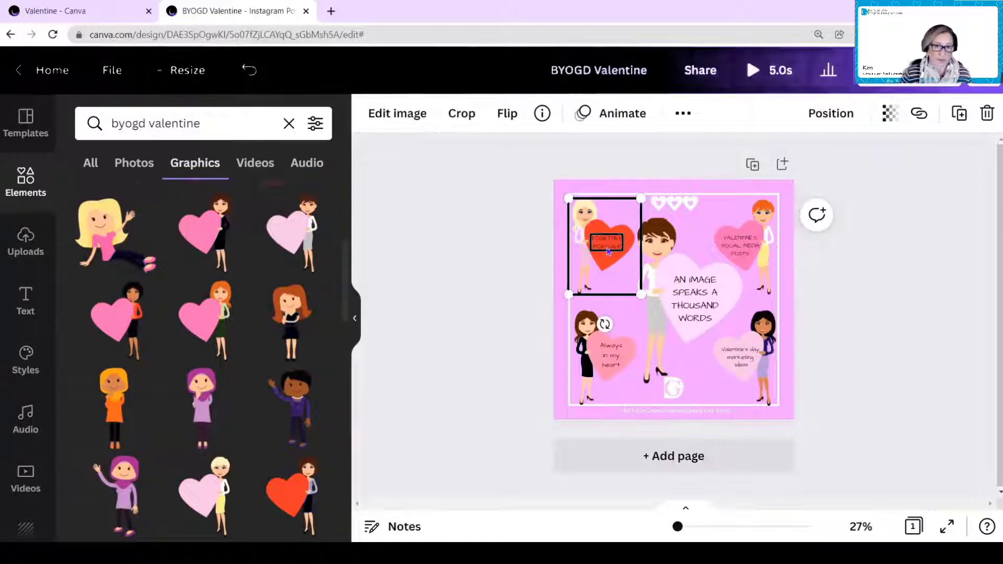
left_click(608, 251)
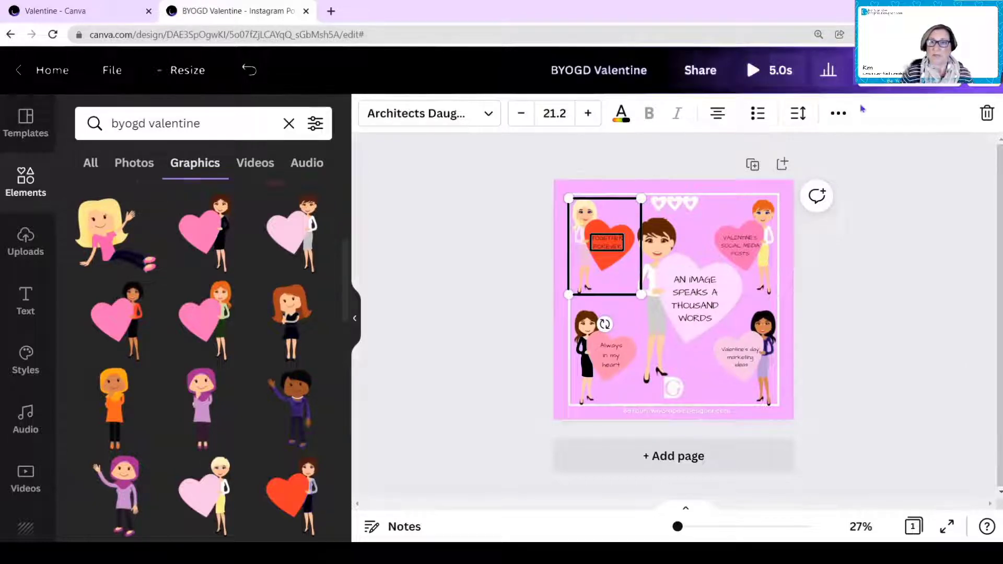
left_click(837, 114)
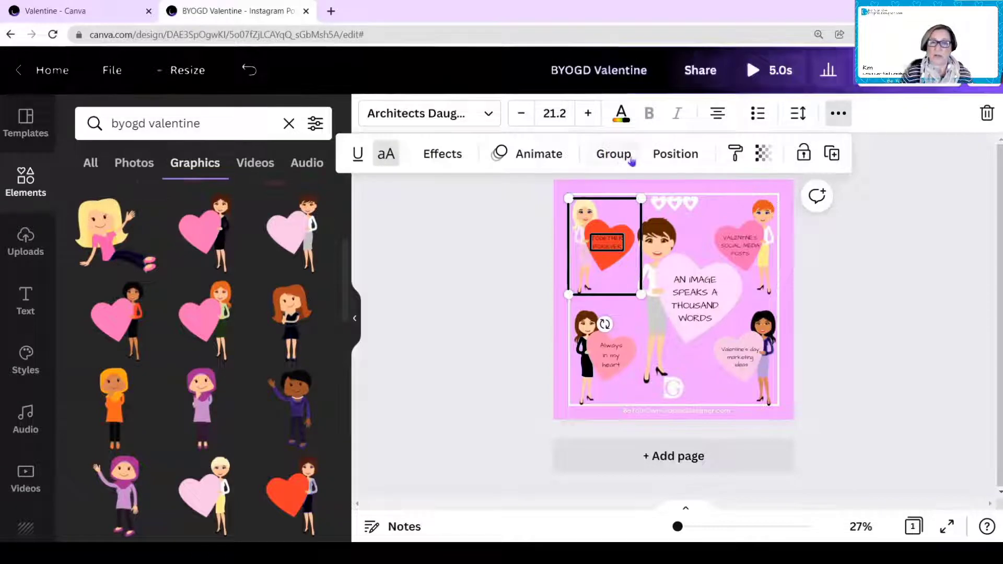
left_click(613, 154)
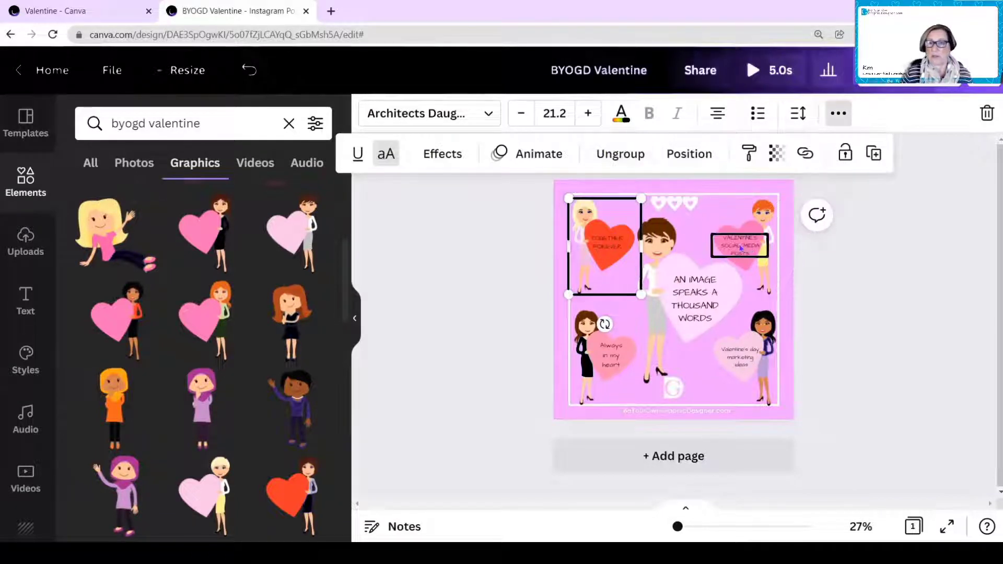
key("Escape")
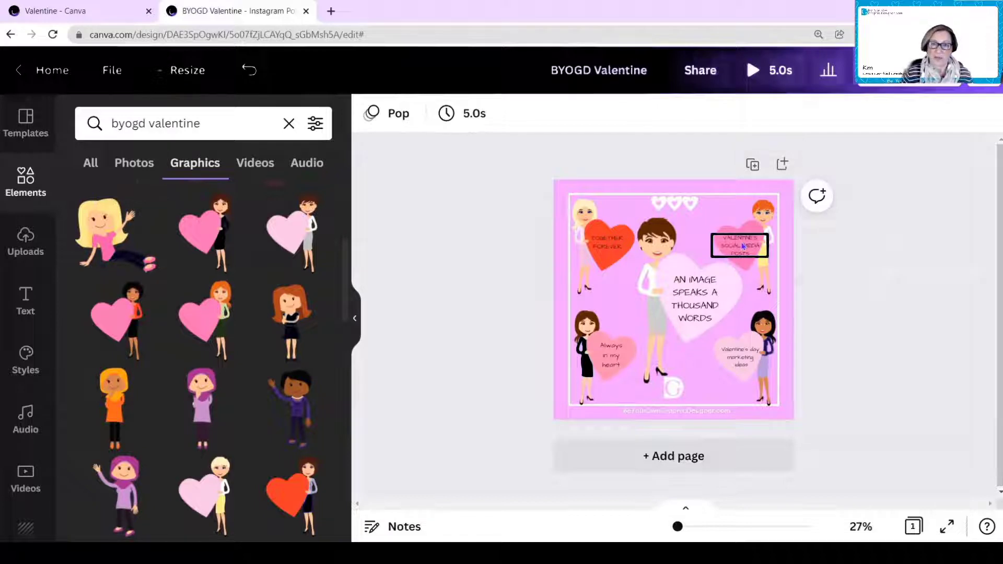
- Group the top-right red-haired character with its heart text
left_click(742, 246)
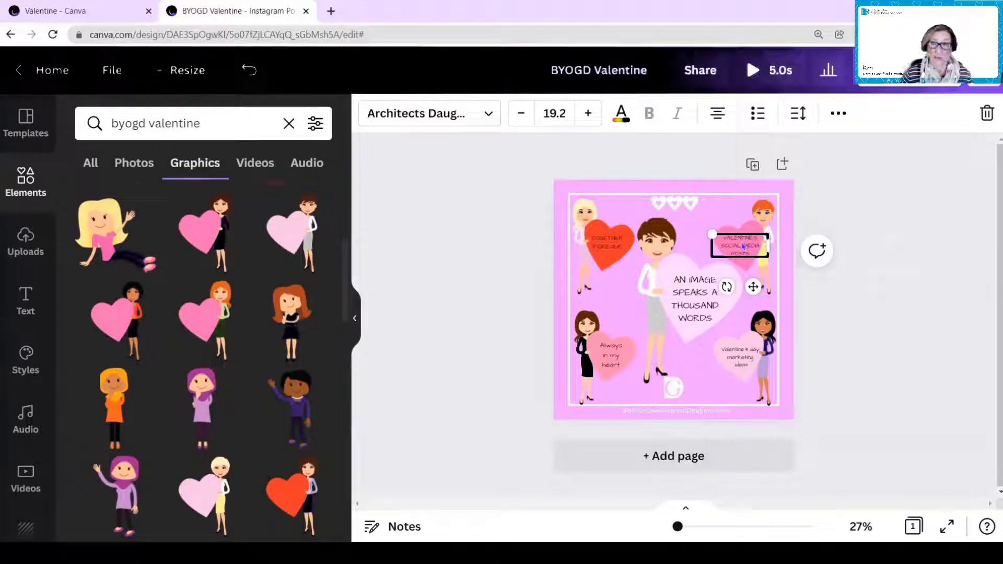
left_click(743, 246)
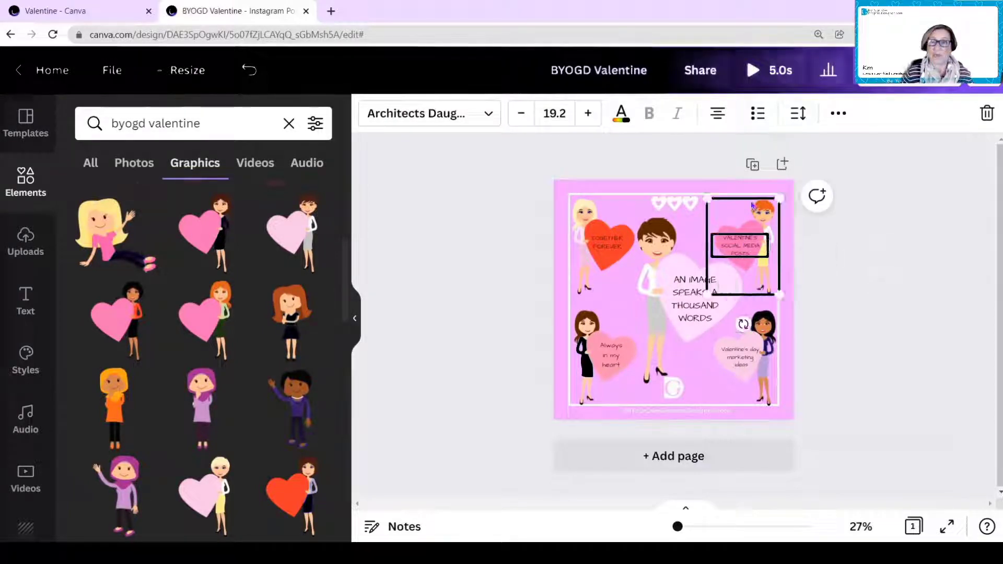
left_click(839, 113)
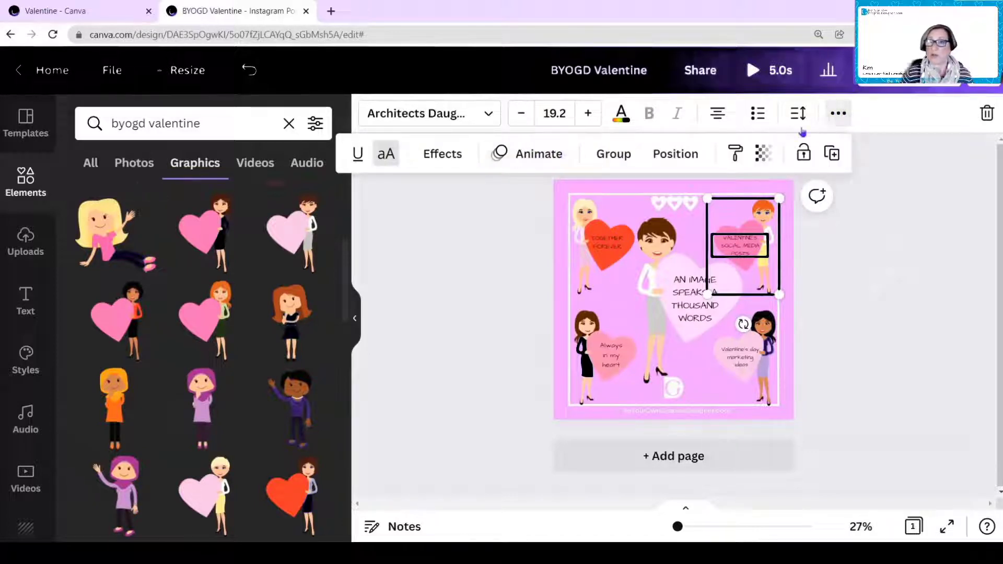
left_click(613, 157)
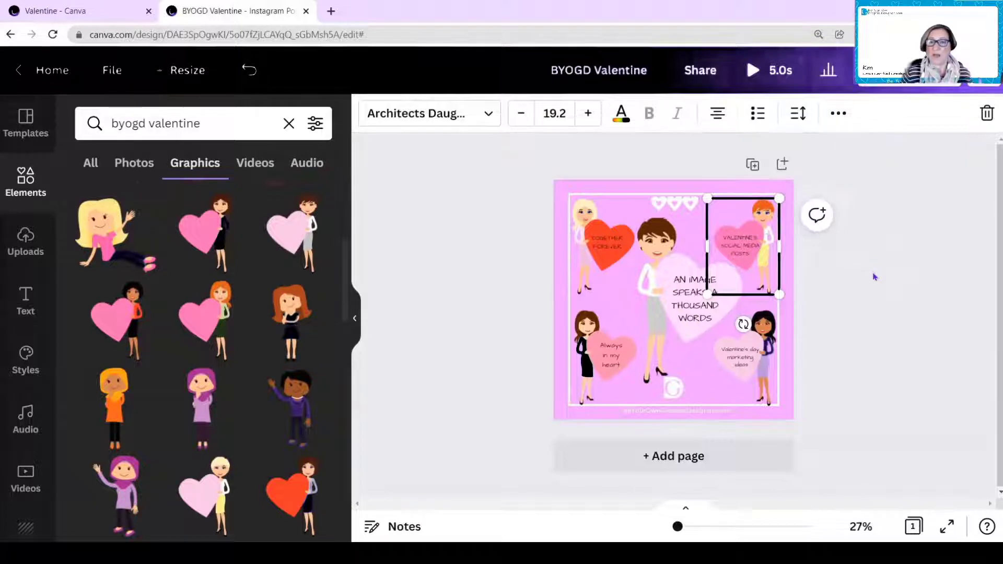
- Confirm the bottom-right, bottom-left and centre character sets are already grouped
left_click(741, 358)
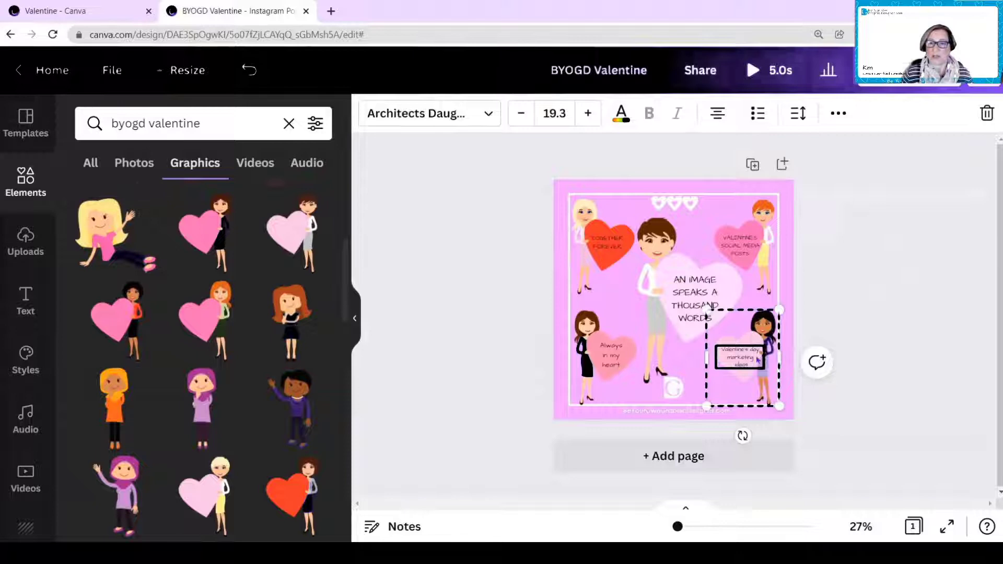
left_click(606, 355)
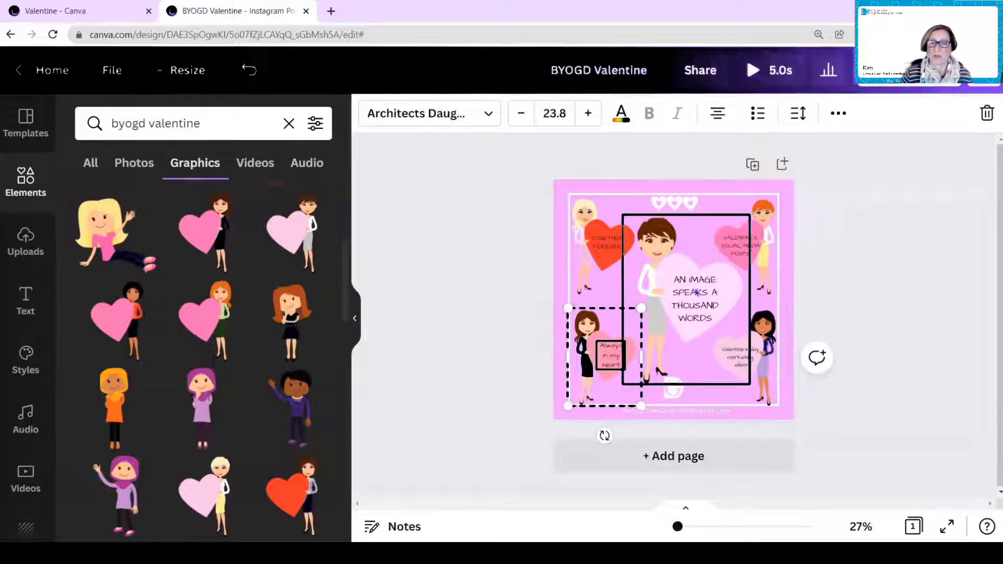
left_click(695, 292)
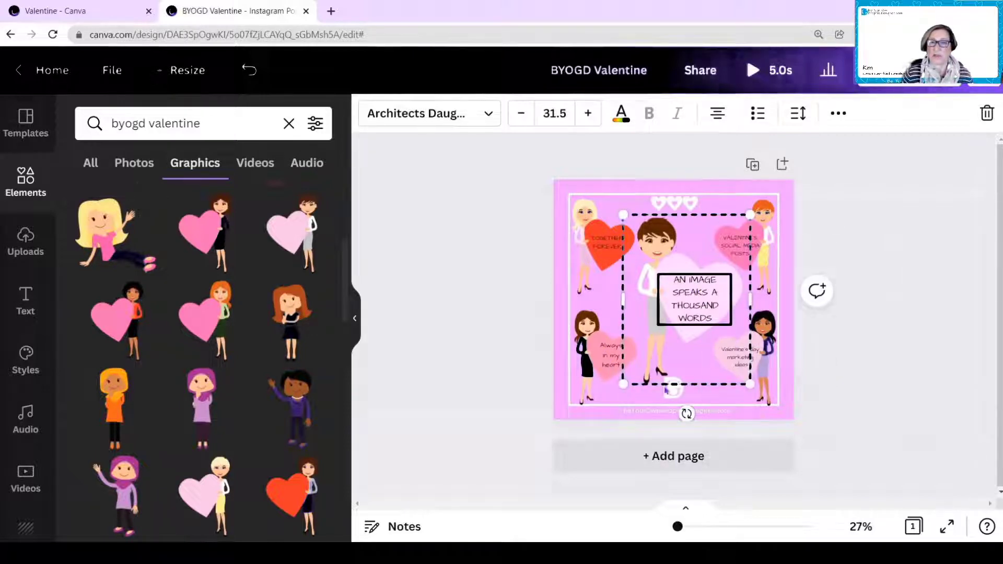
left_click(889, 320)
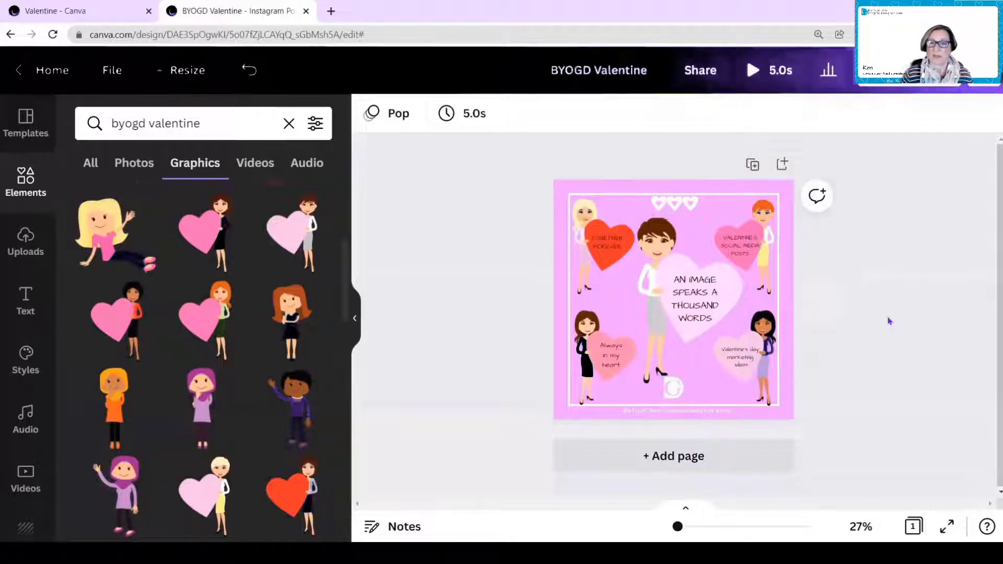
- Create a resized Twitter Post (1600 × 900) copy of the Valentine design
left_click(183, 73)
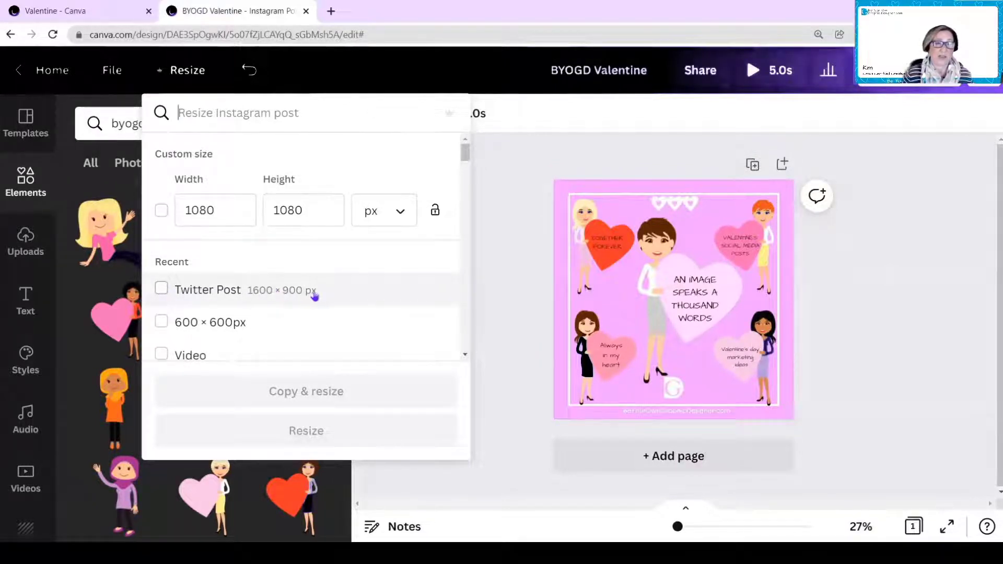
scroll(315, 295, "down", 1)
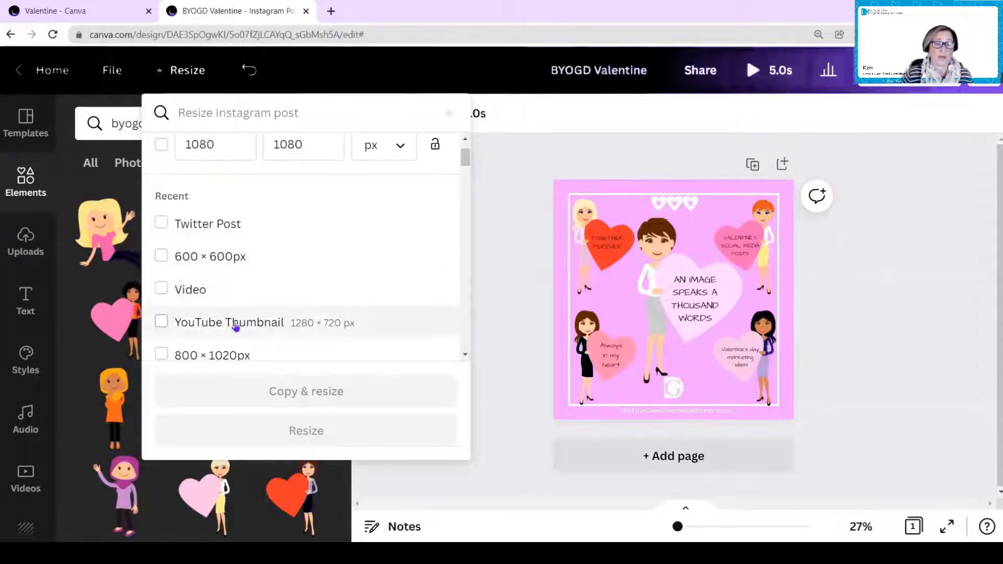
scroll(236, 326, "down", 1)
scroll(237, 326, "down", 5)
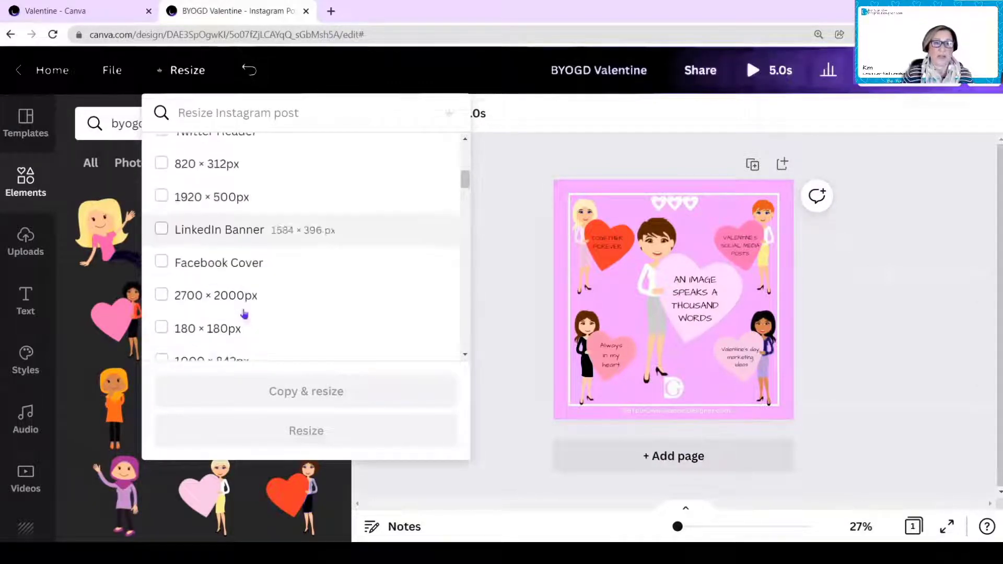
scroll(244, 314, "down", 7)
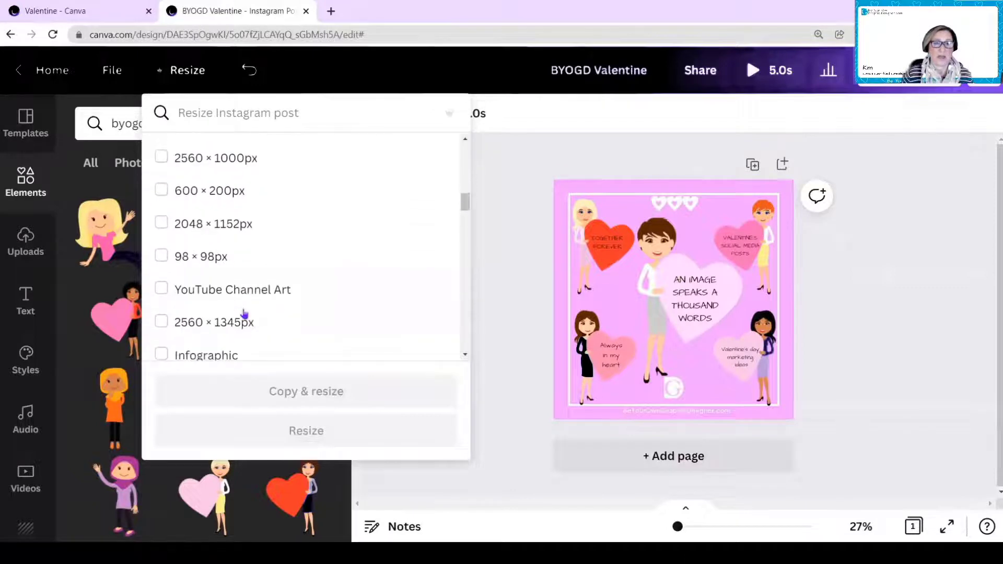
scroll(243, 313, "down", 8)
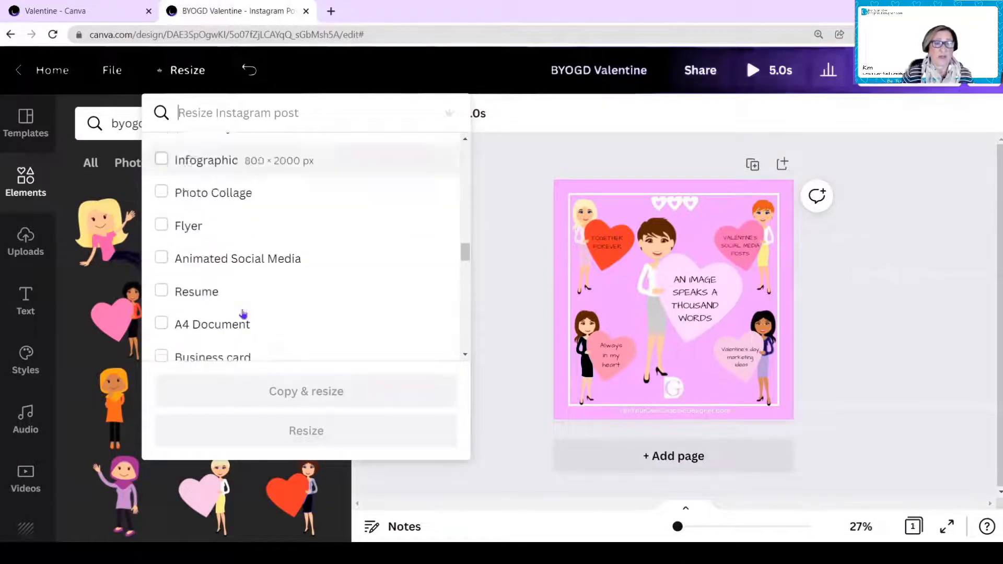
scroll(243, 314, "up", 10)
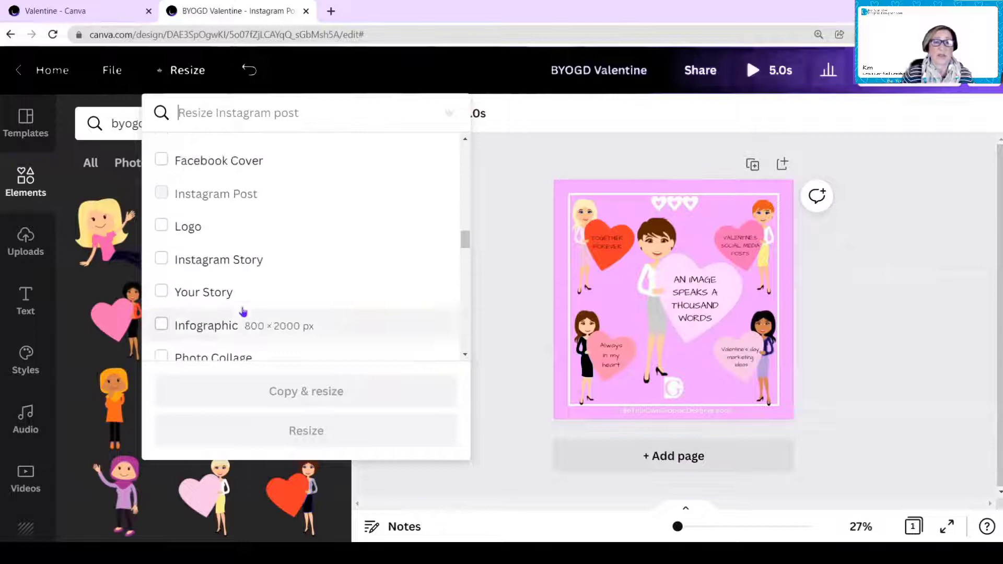
scroll(244, 307, "up", 6)
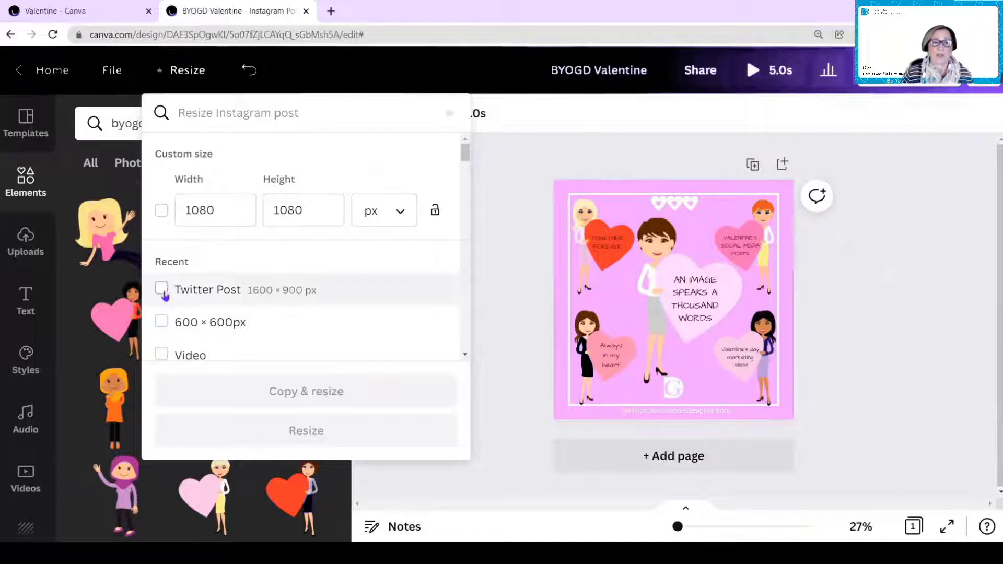
left_click(161, 289)
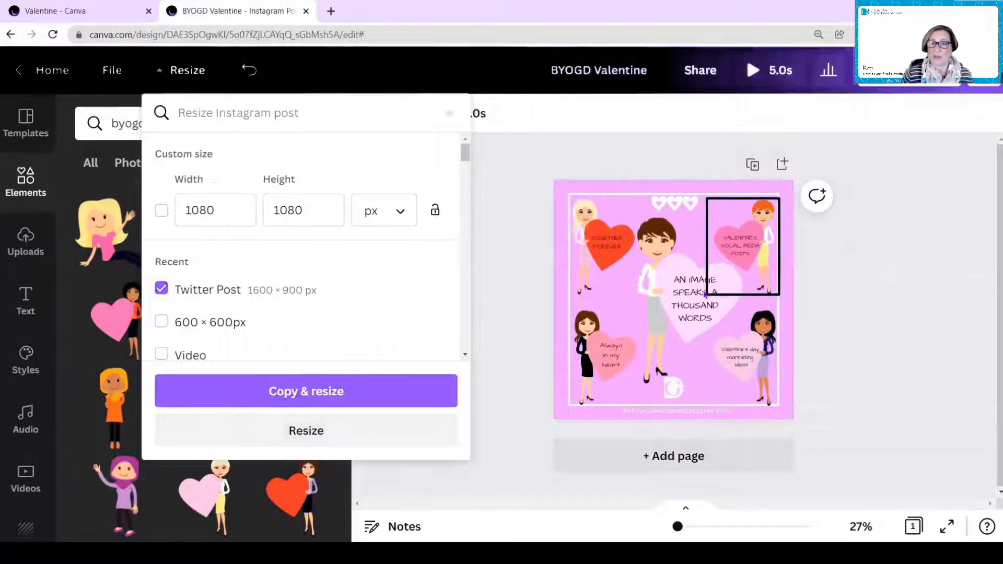
left_click(260, 391)
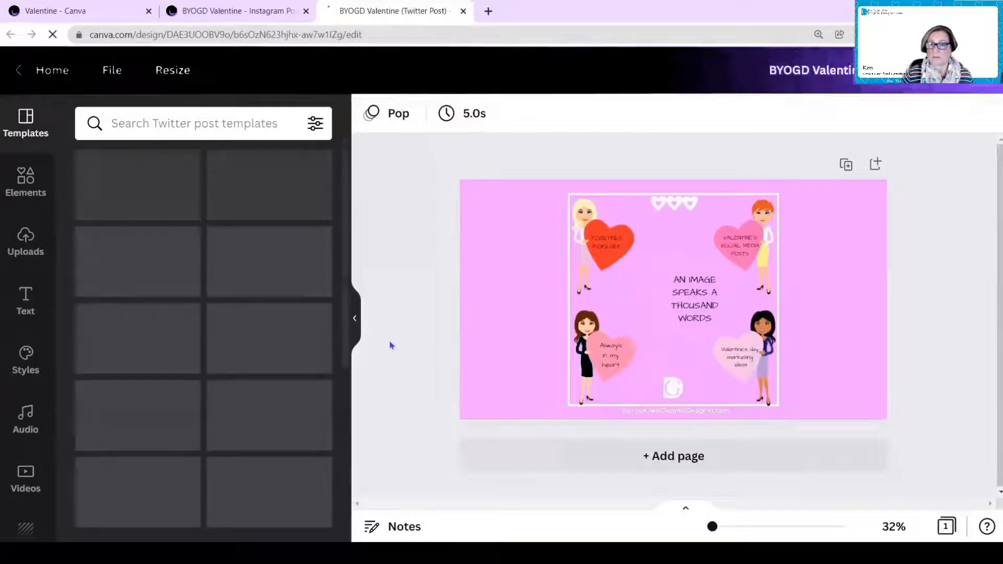
- Stretch the framed Valentine artwork out toward the wide page's left and right edges
left_click(567, 301)
left_click(569, 302)
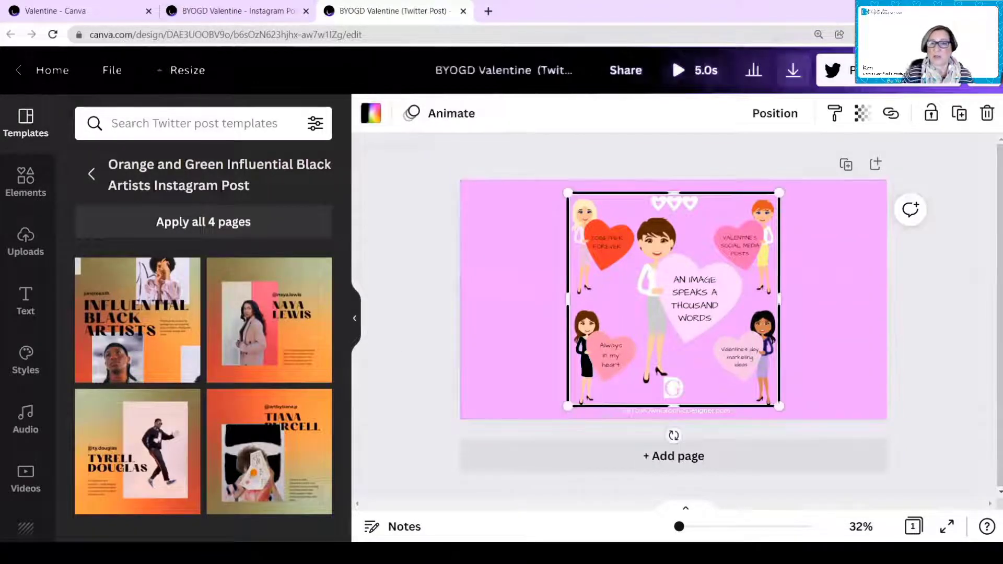
left_click_drag(570, 296, 485, 302)
left_click_drag(784, 301, 880, 298)
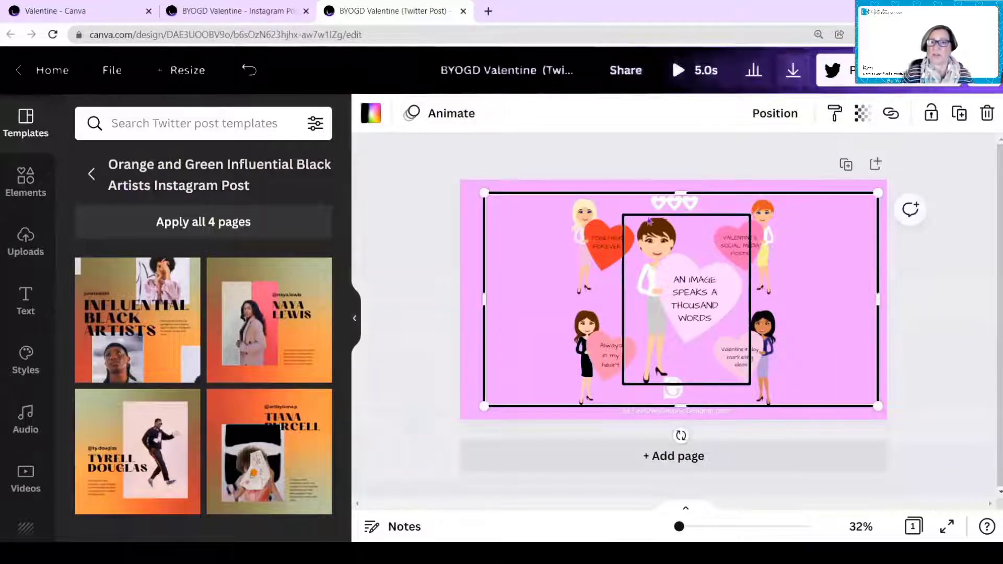
- Spread the figure groups sideways: redhead and bottom-right right, Together Forever and Always in my heart left
left_click(759, 239)
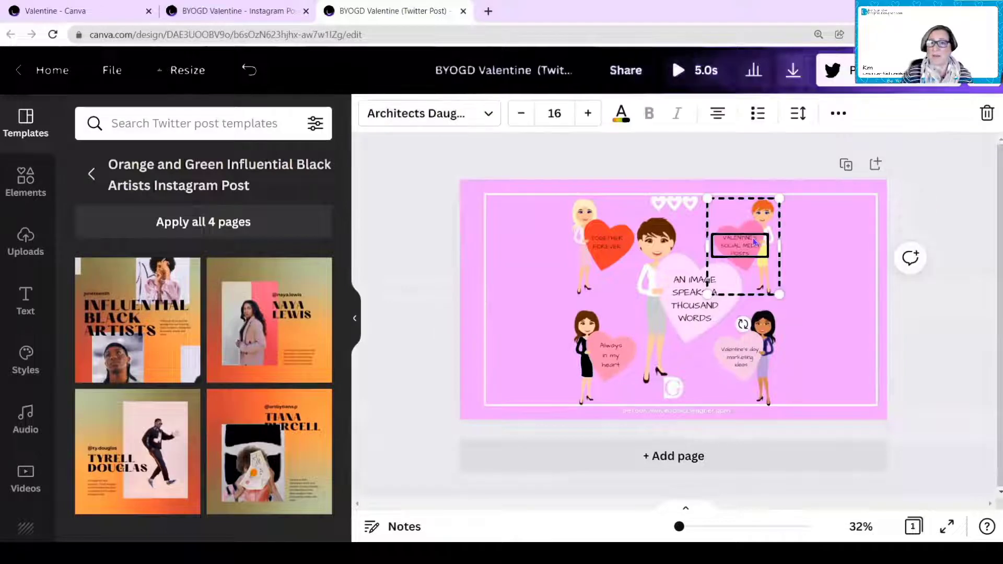
left_click_drag(755, 219, 834, 220)
left_click(763, 350)
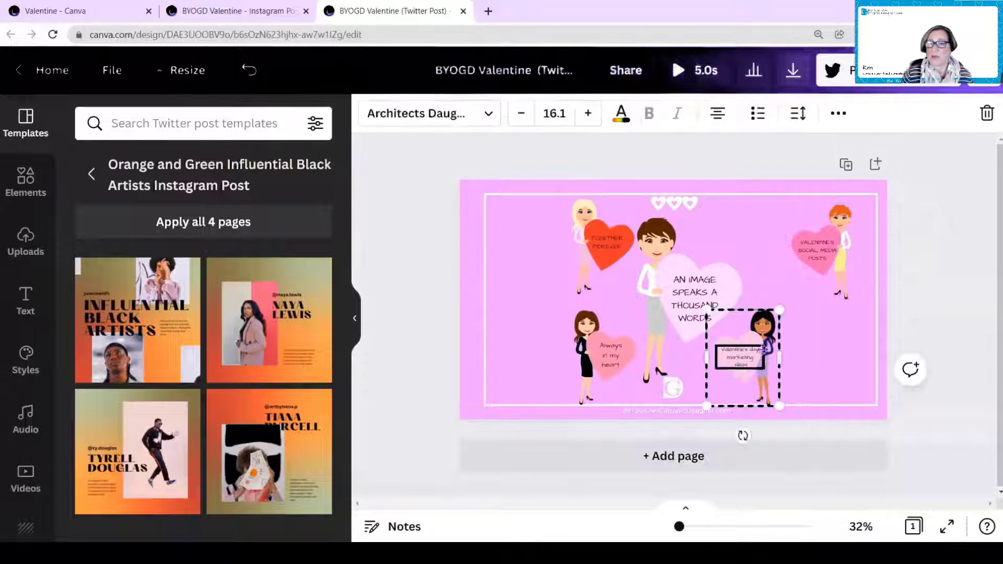
left_click_drag(764, 349, 796, 337)
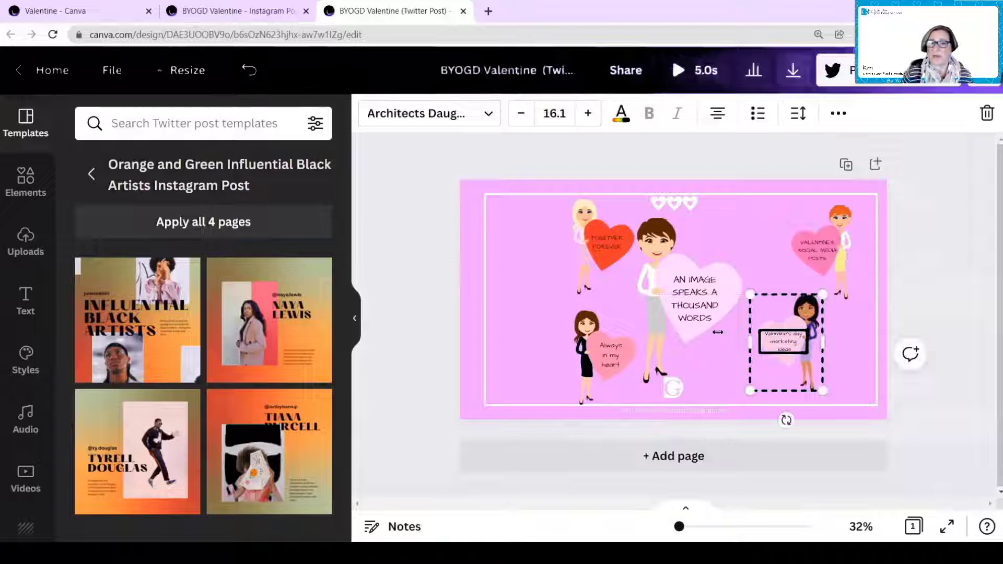
left_click_drag(586, 241, 529, 243)
left_click(604, 355)
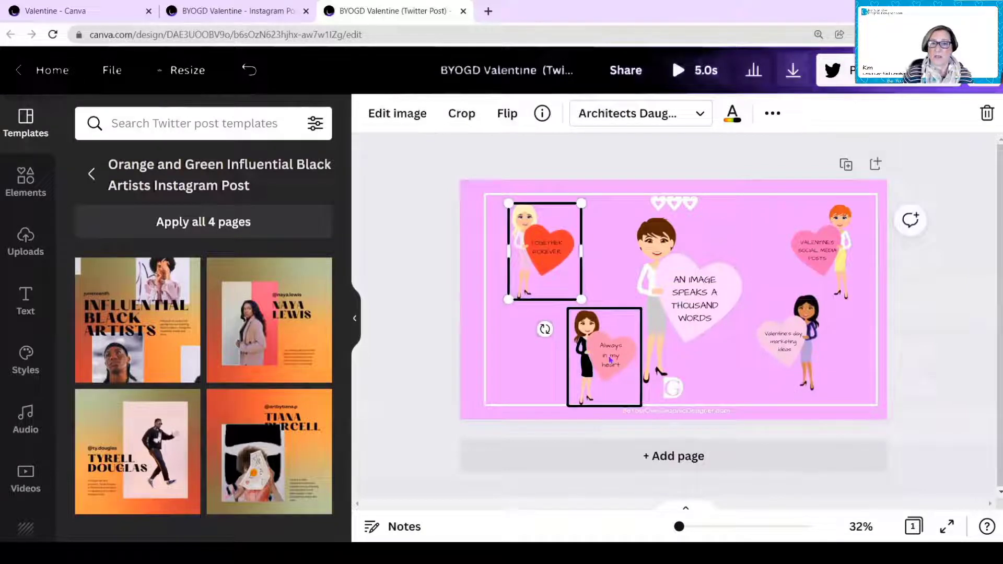
left_click(601, 353)
left_click_drag(592, 340, 587, 340)
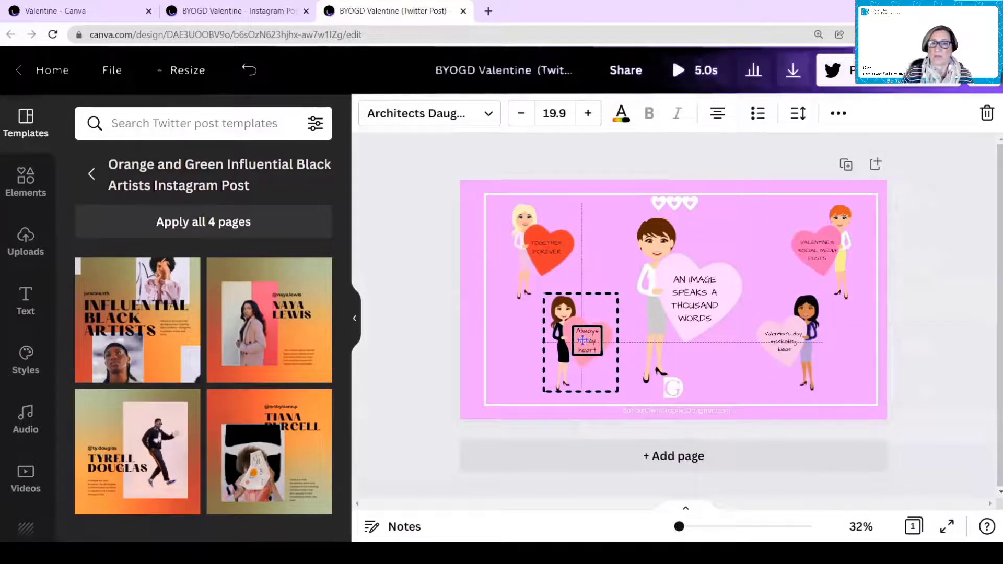
left_click_drag(684, 308, 679, 307)
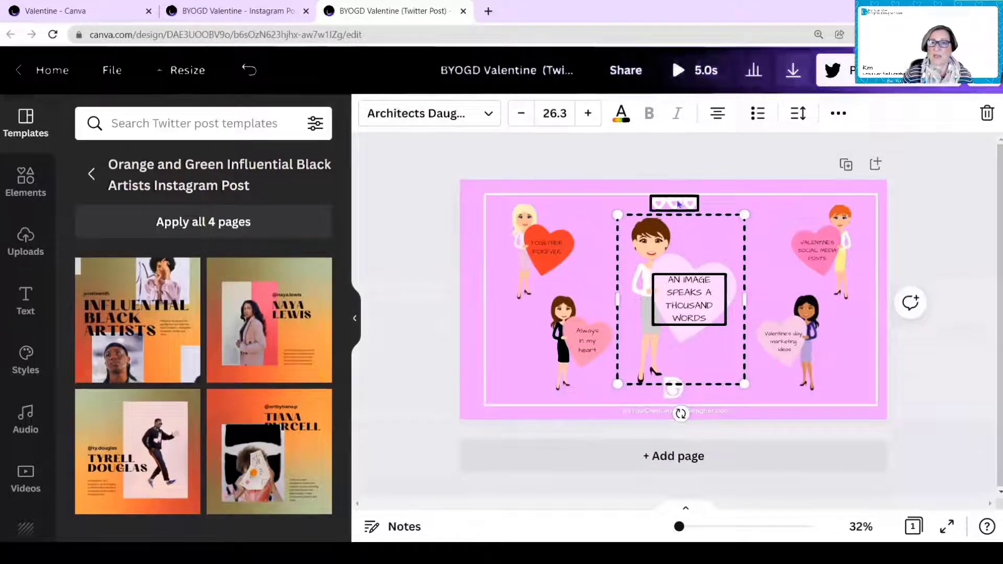
- Centre the row of hearts above the main figure
left_click(673, 205)
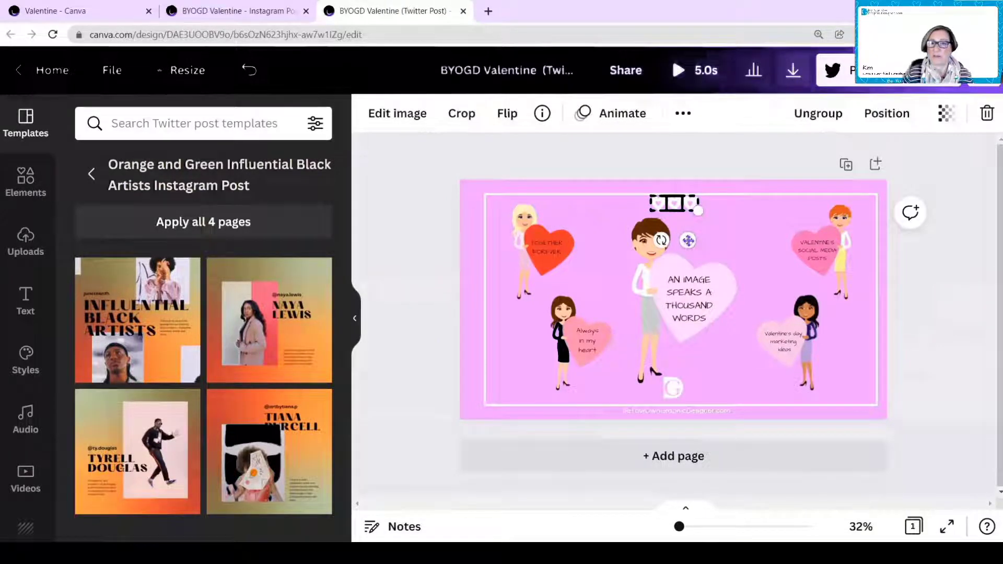
left_click_drag(687, 240, 690, 243)
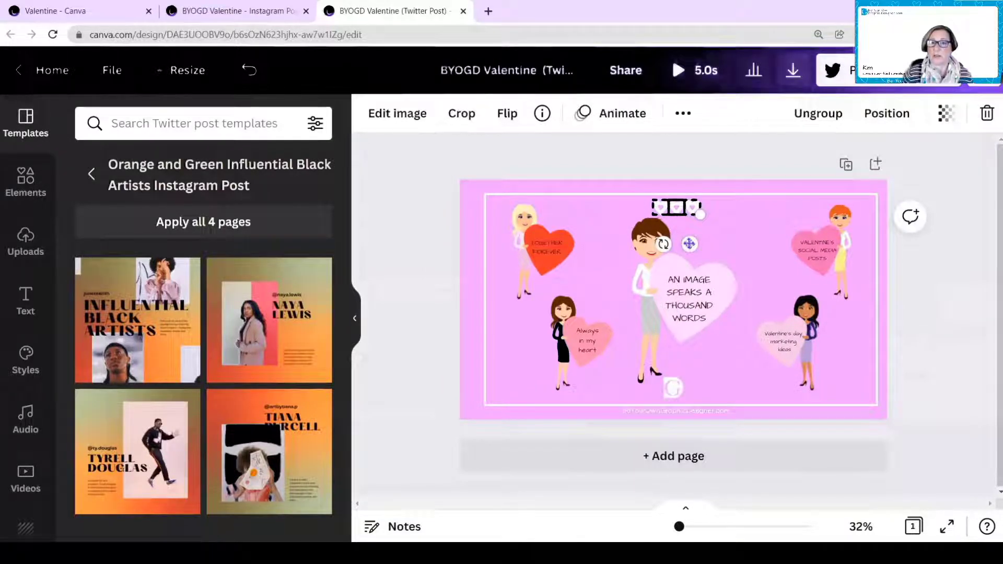
left_click_drag(689, 243, 687, 244)
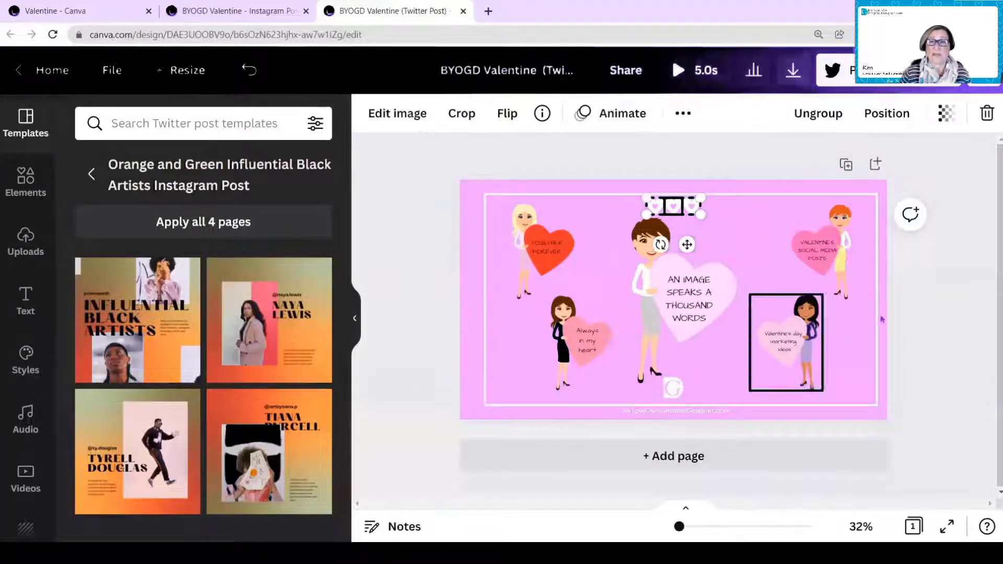
left_click(930, 316)
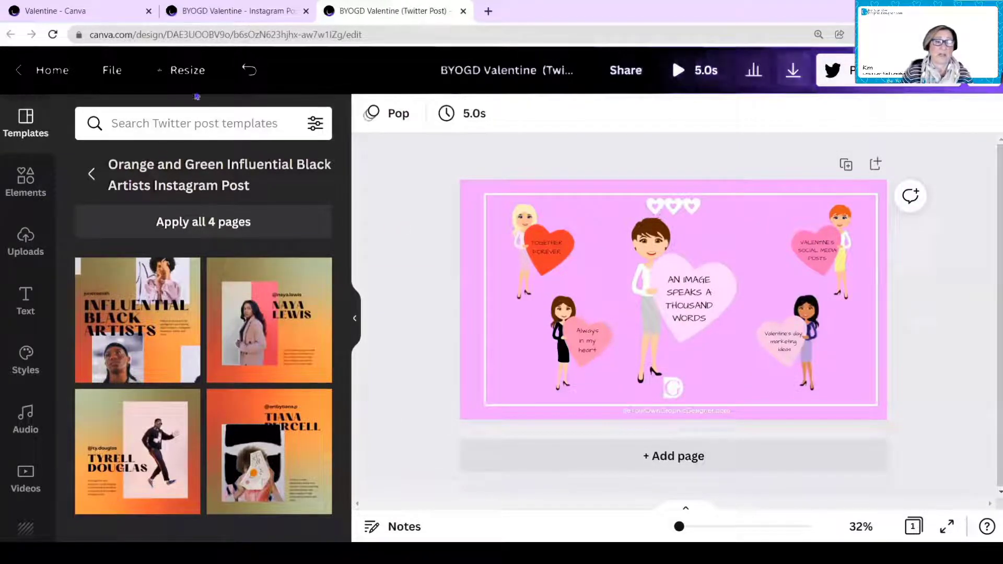
- Make a YouTube Thumbnail (1280 × 720) resized copy of the Twitter design
left_click(182, 71)
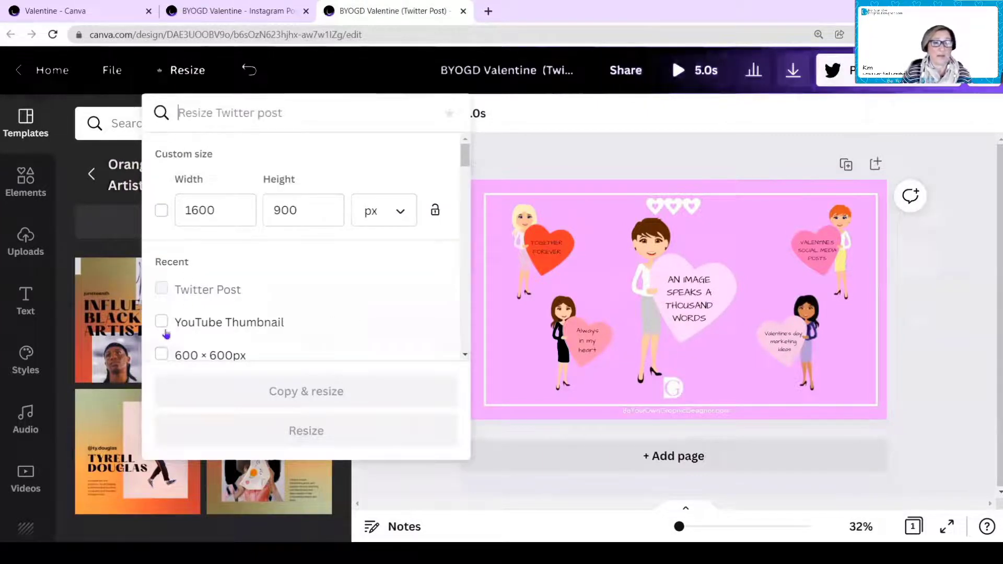
left_click(162, 322)
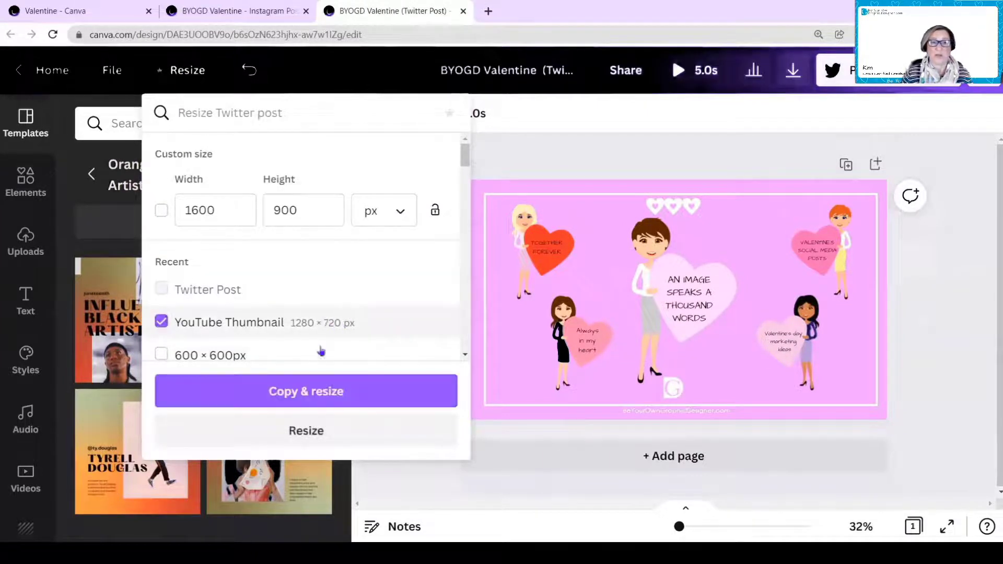
left_click(297, 396)
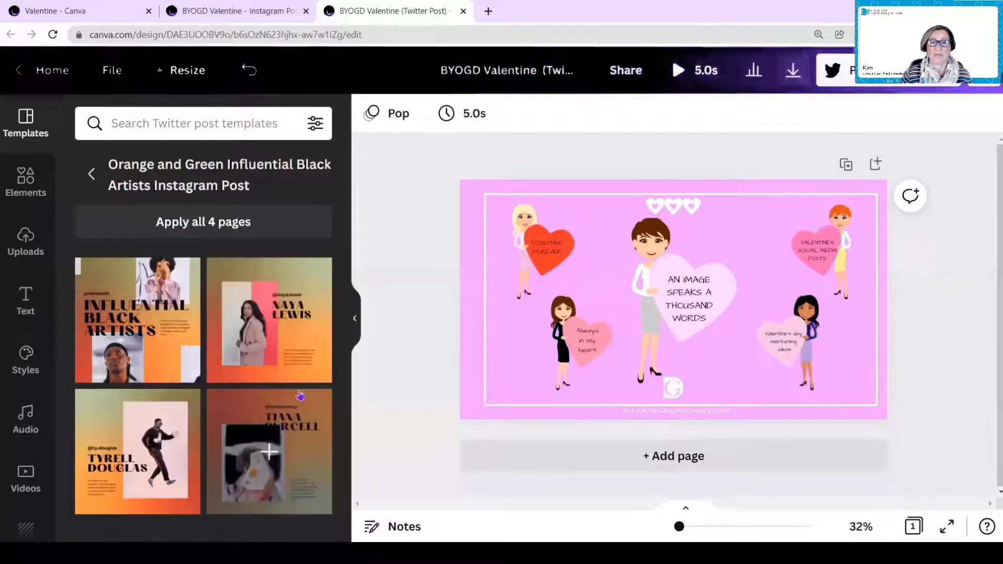